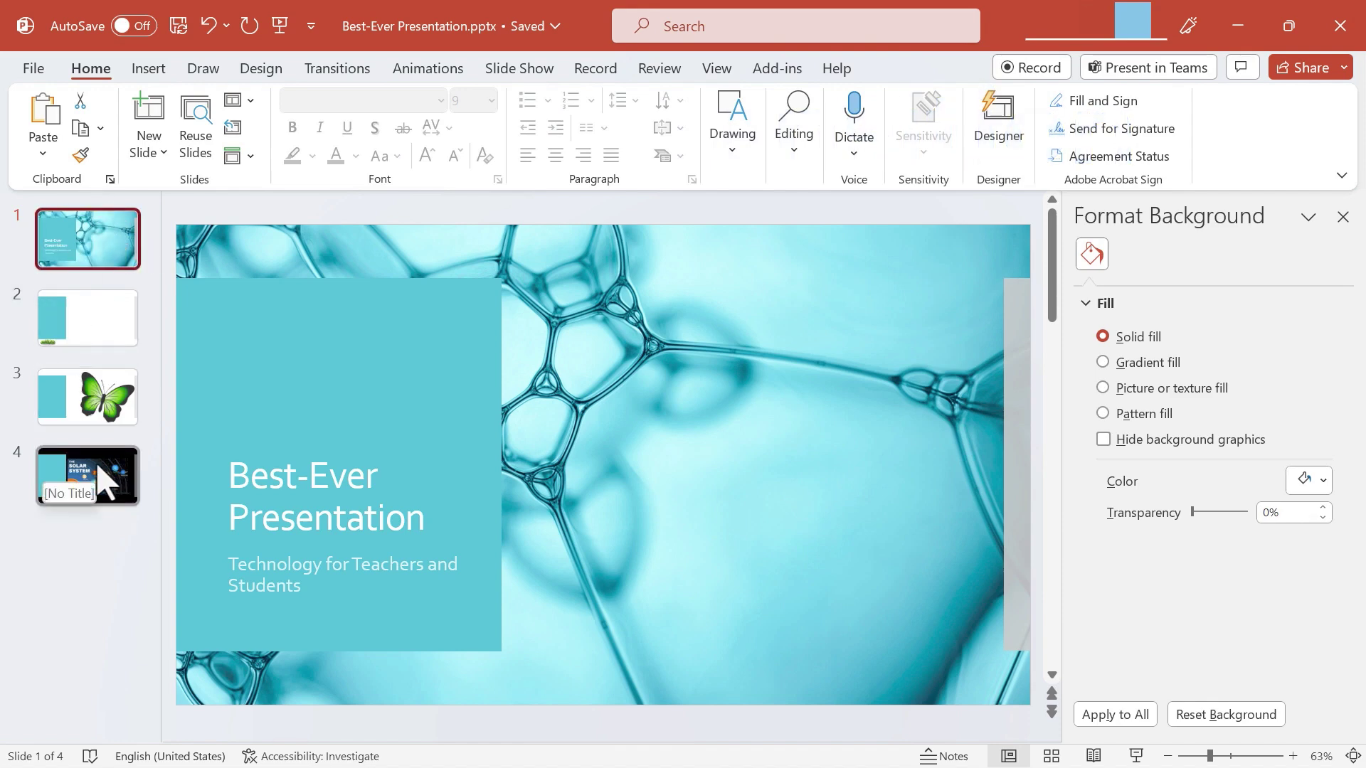
# Show slide 2, with the teal panel and small caterpillar, in the editor and focus its canvas.
pyautogui.click(82, 321)
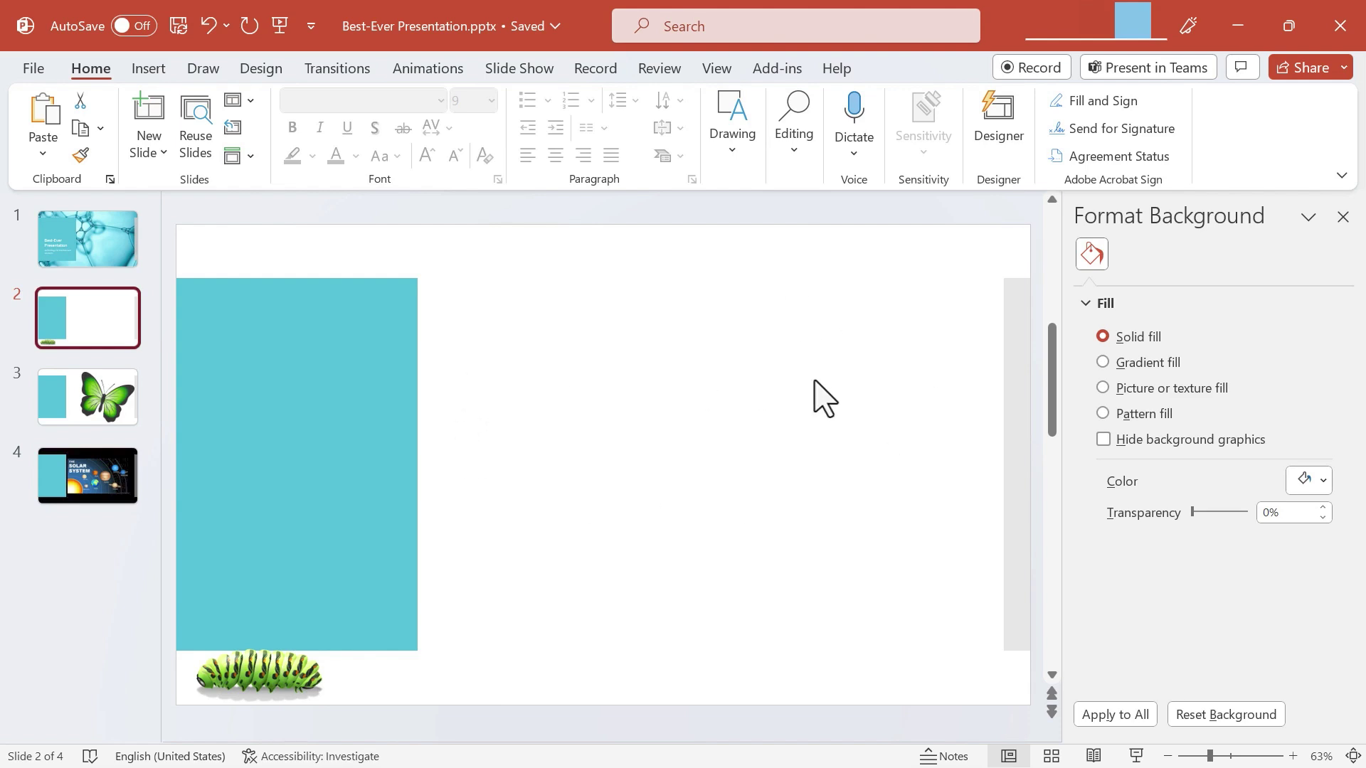
pyautogui.click(732, 421)
# Duplicate slide 2 and switch to the new copy, slide 3.
pyautogui.rightClick(107, 330)
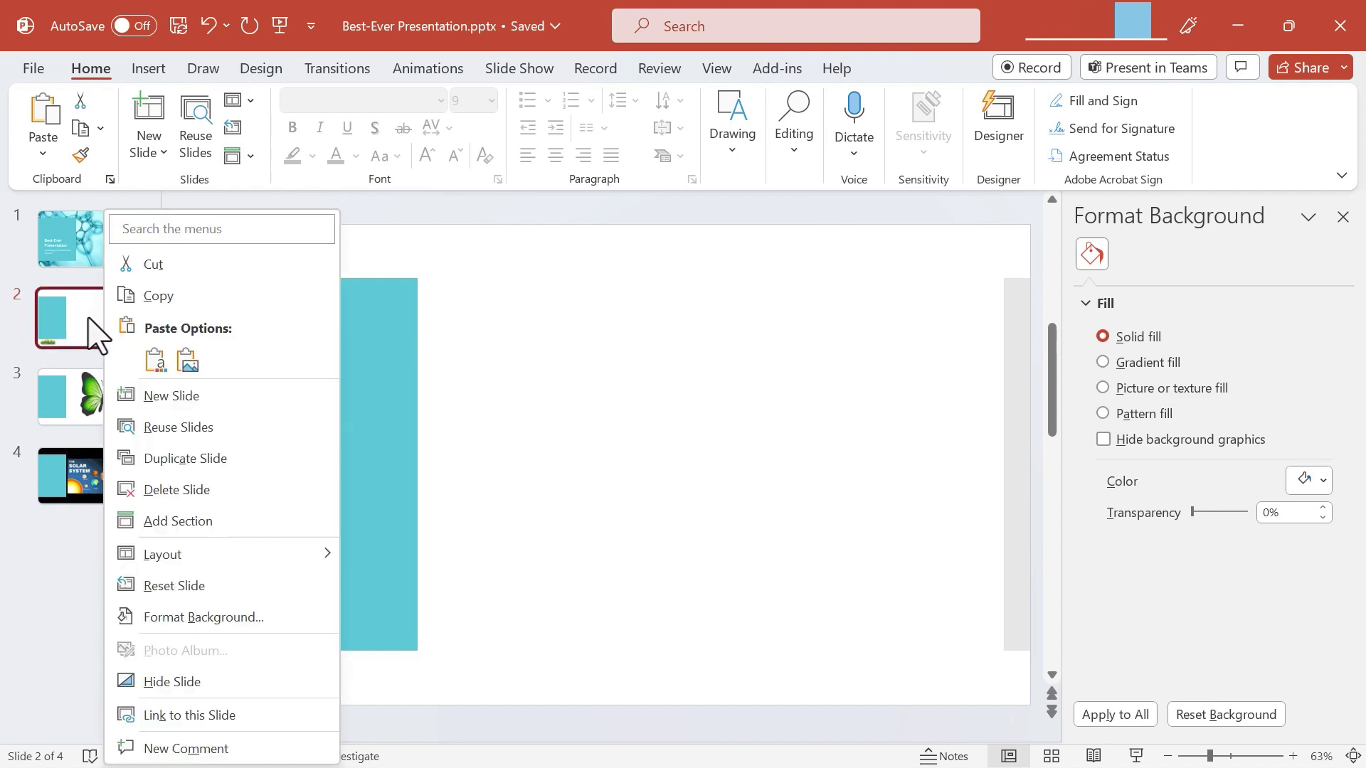
pyautogui.rightClick(88, 318)
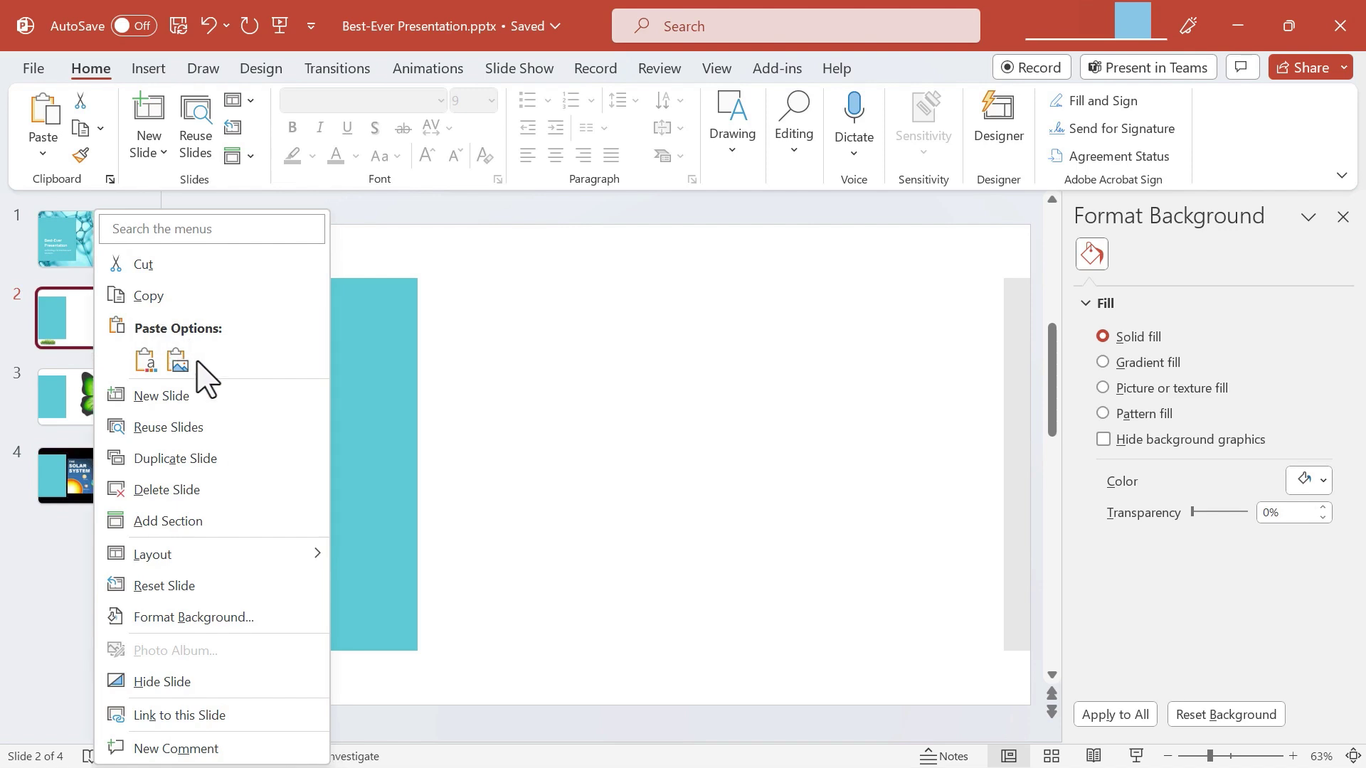
pyautogui.click(193, 459)
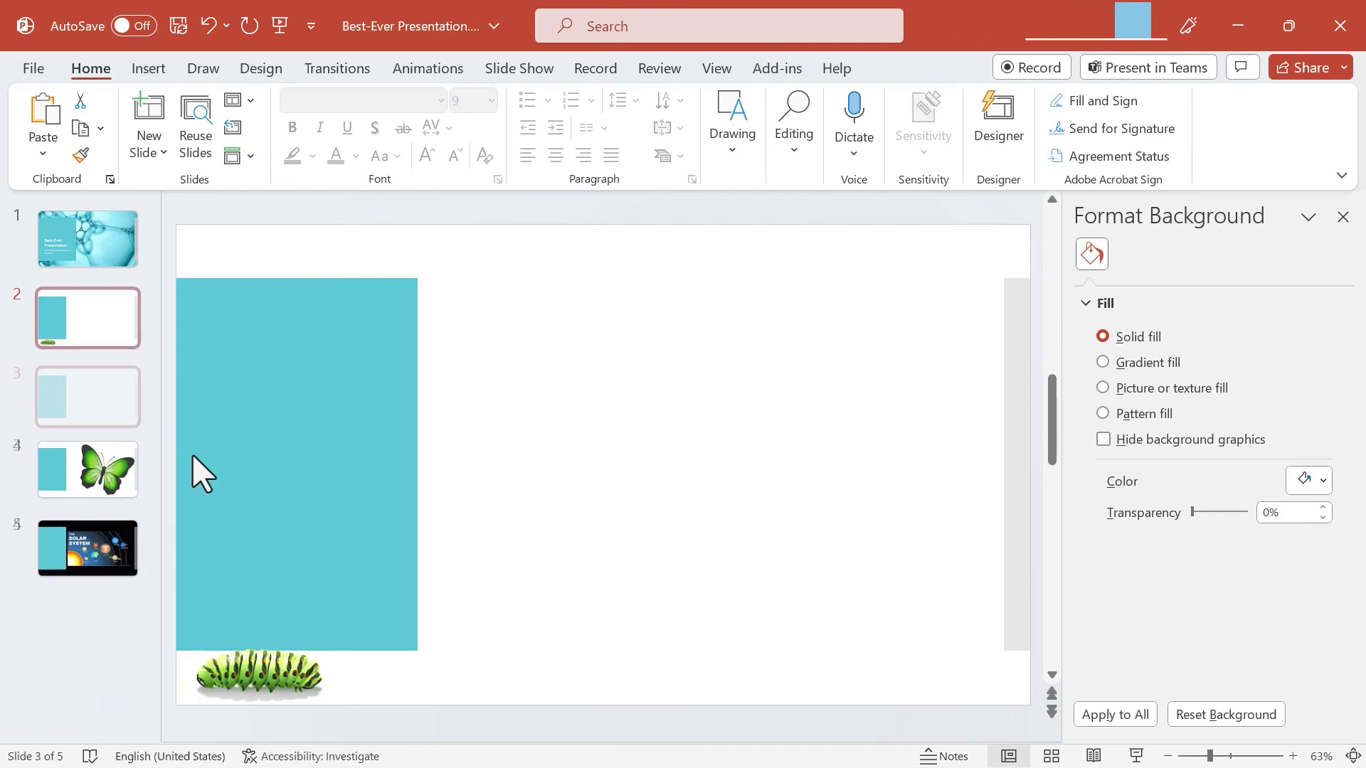
pyautogui.click(94, 341)
pyautogui.click(99, 406)
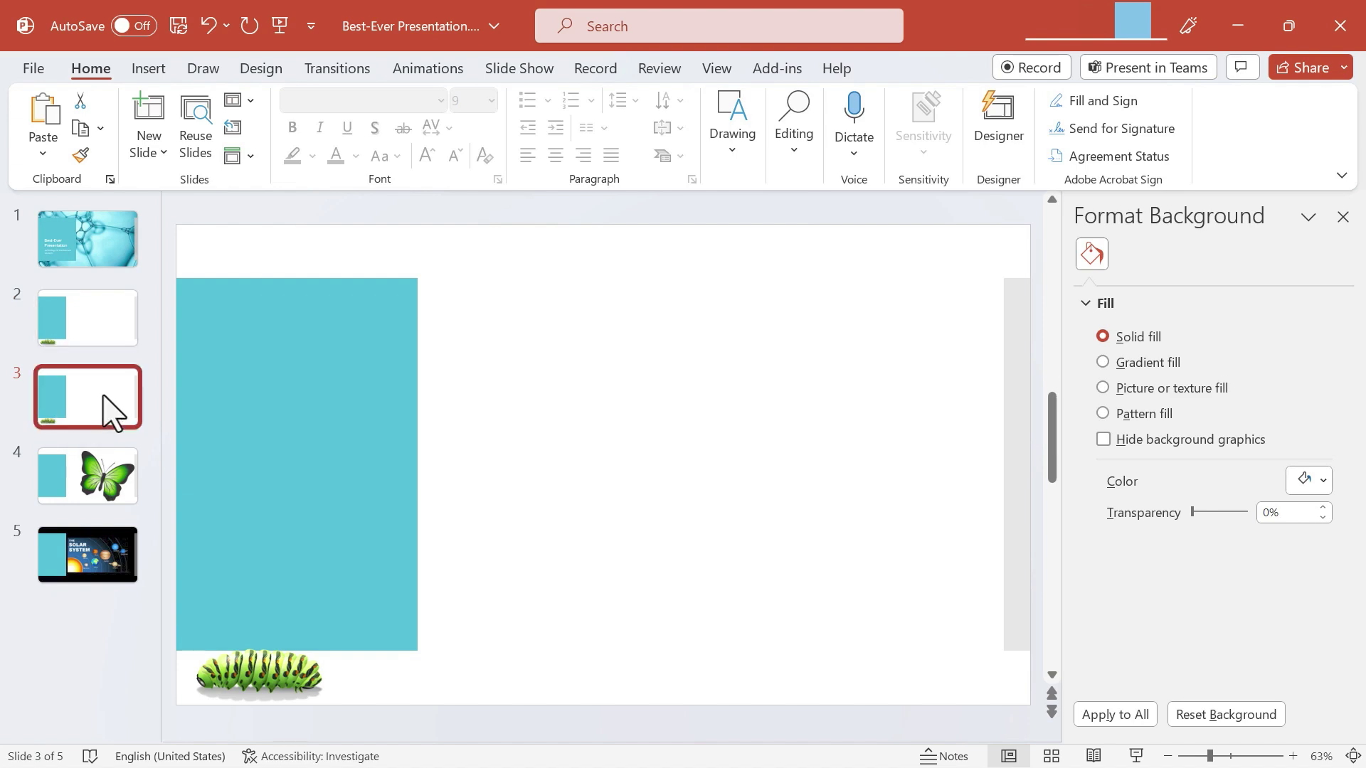
# Enlarge slide 3's caterpillar and centre it across the middle of the slide, then return to slide 2.
pyautogui.moveTo(255, 674); pyautogui.dragTo(585, 448)
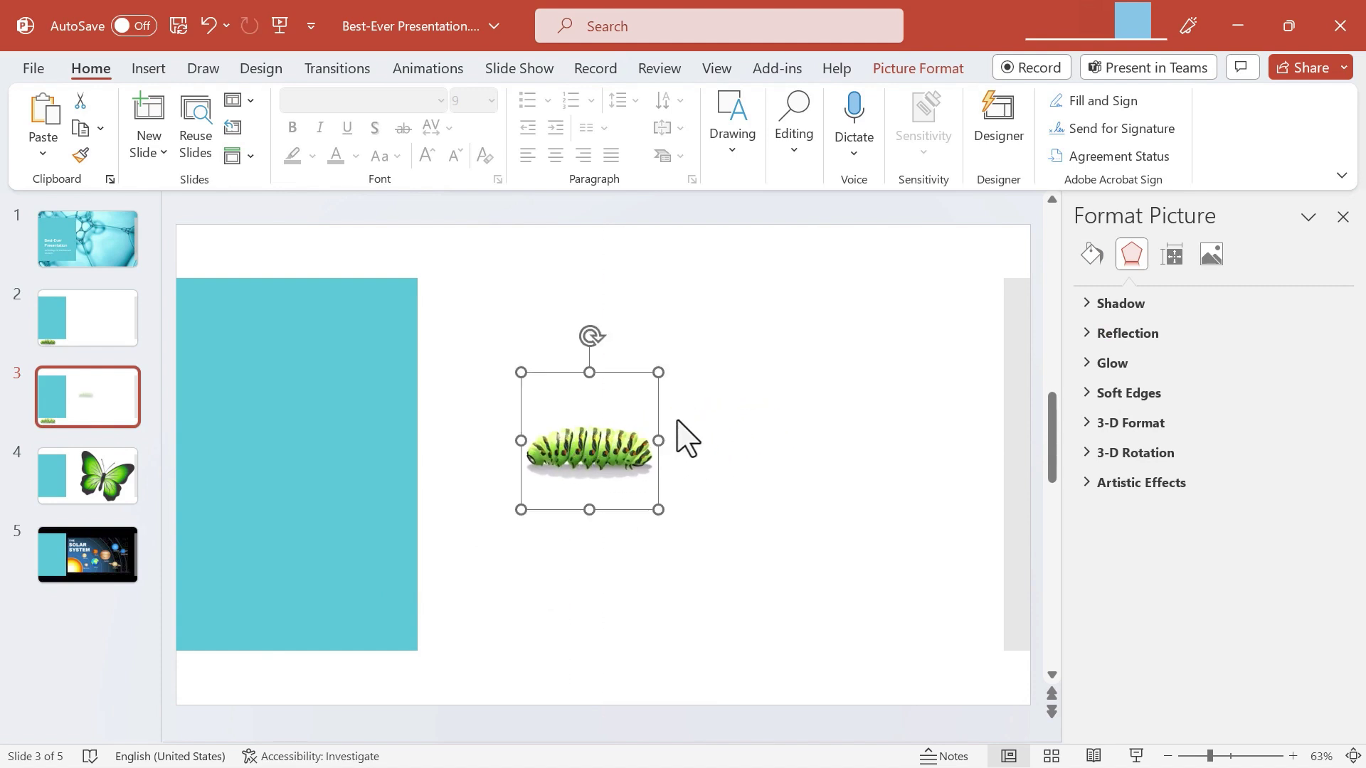
pyautogui.moveTo(659, 366); pyautogui.dragTo(911, 288)
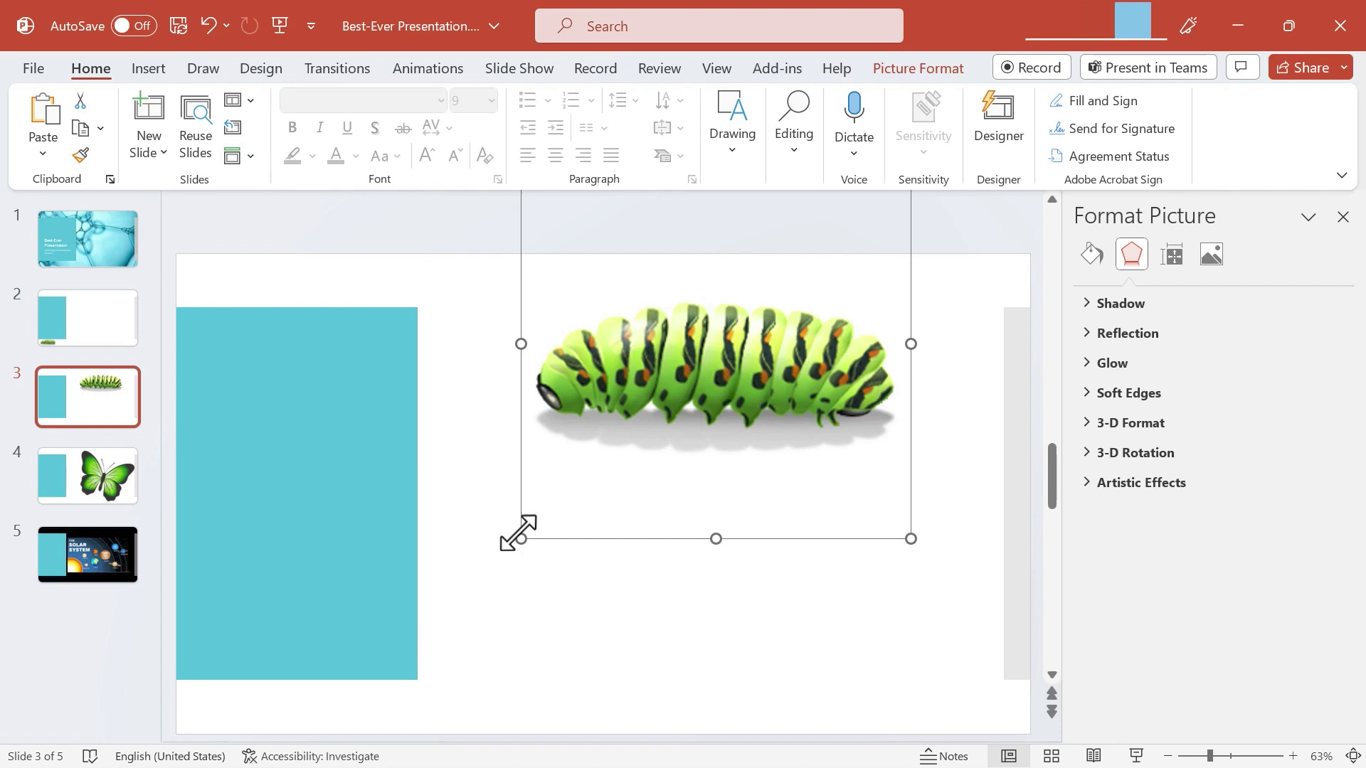
pyautogui.moveTo(517, 537); pyautogui.dragTo(228, 726)
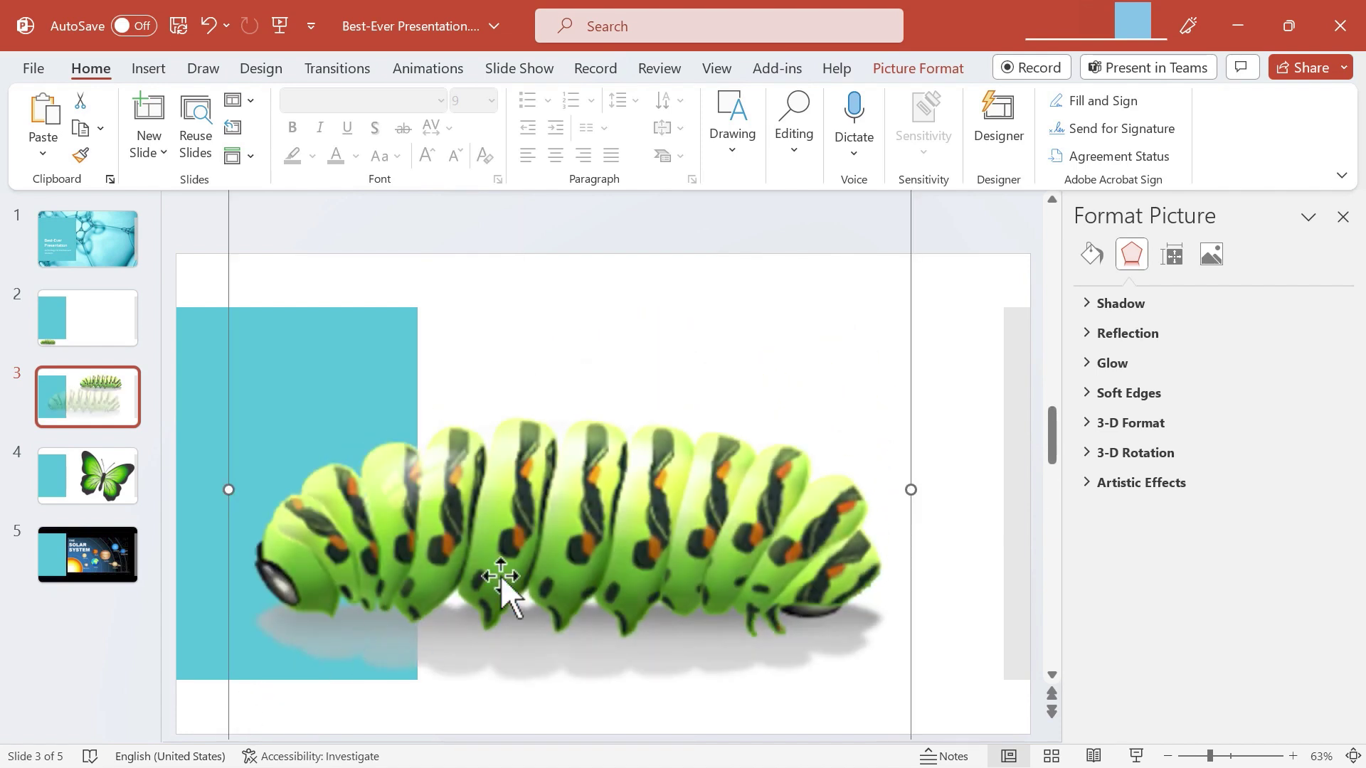
pyautogui.moveTo(662, 489); pyautogui.dragTo(761, 454)
pyautogui.press('Escape')
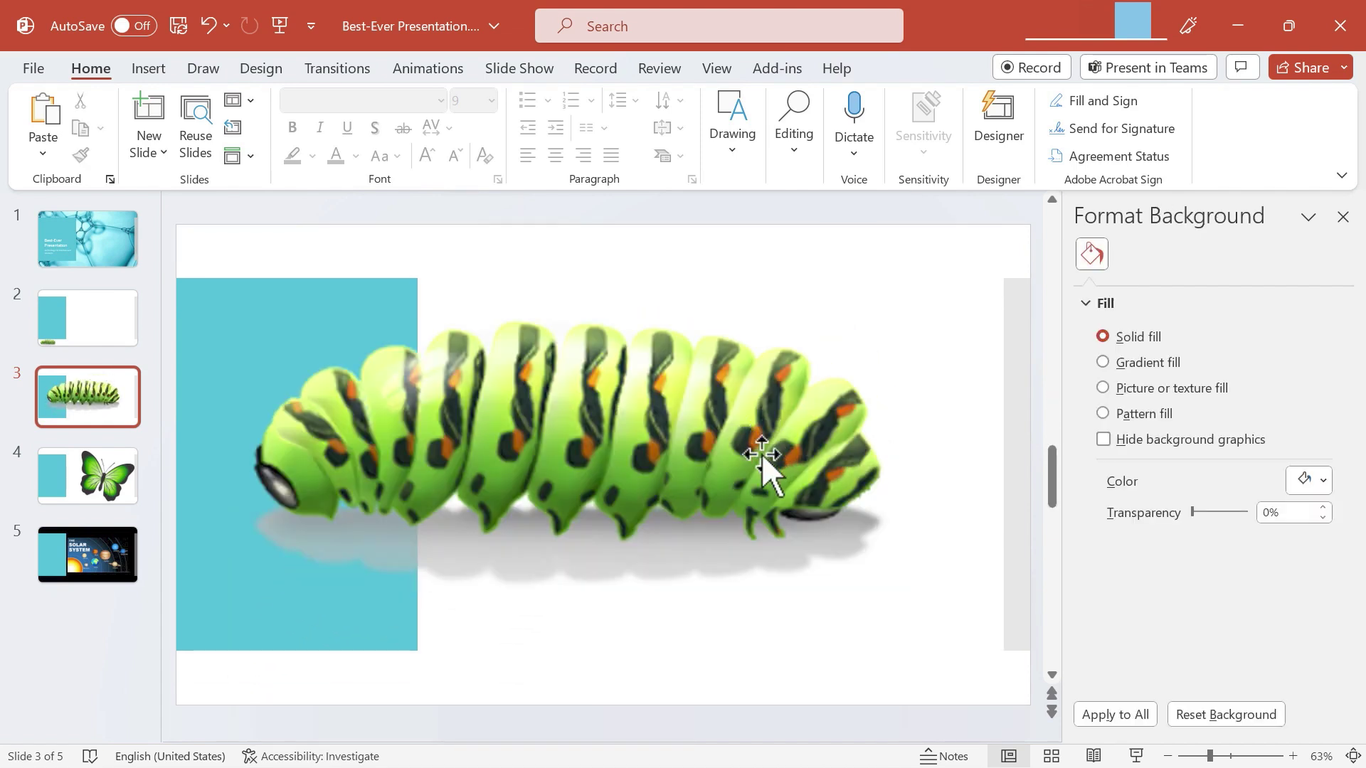
pyautogui.click(761, 454)
pyautogui.moveTo(909, 734); pyautogui.dragTo(1046, 747)
pyautogui.moveTo(722, 538); pyautogui.dragTo(696, 479)
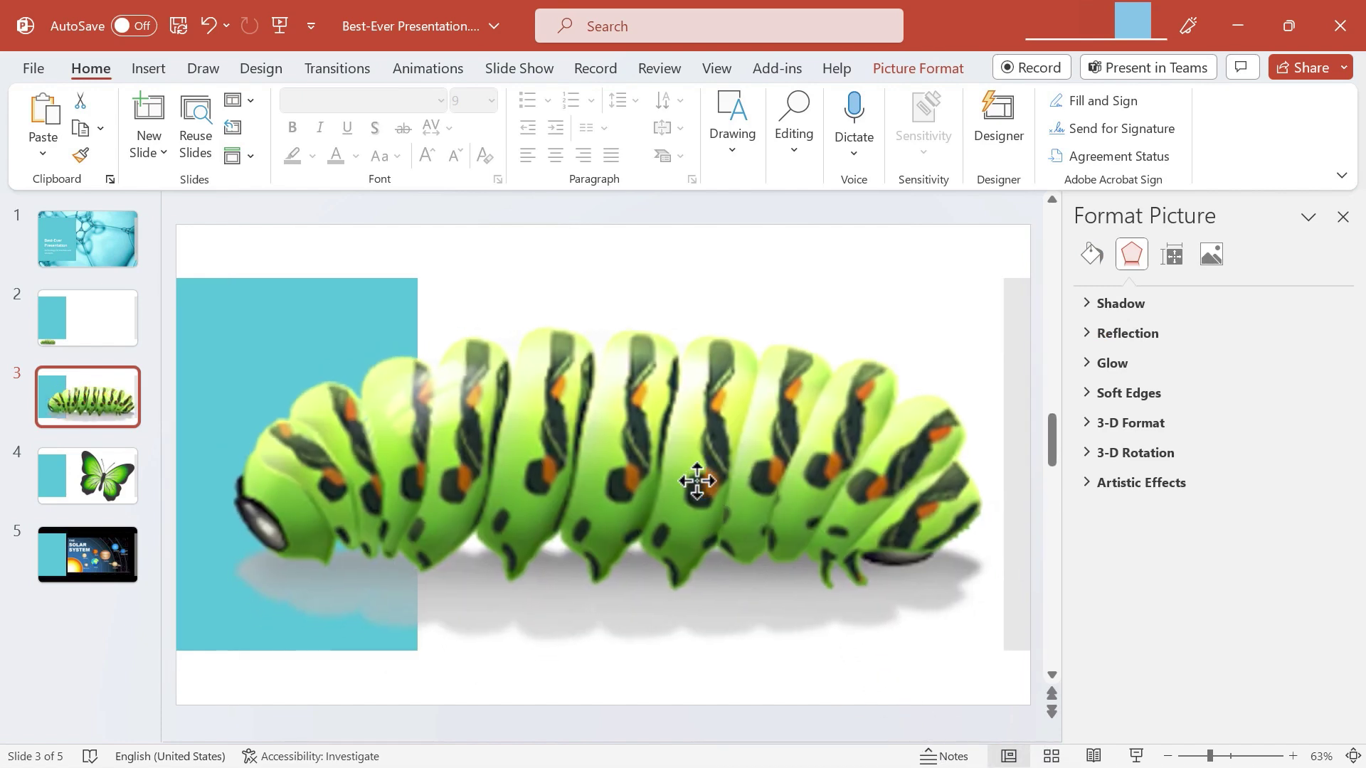
pyautogui.click(102, 340)
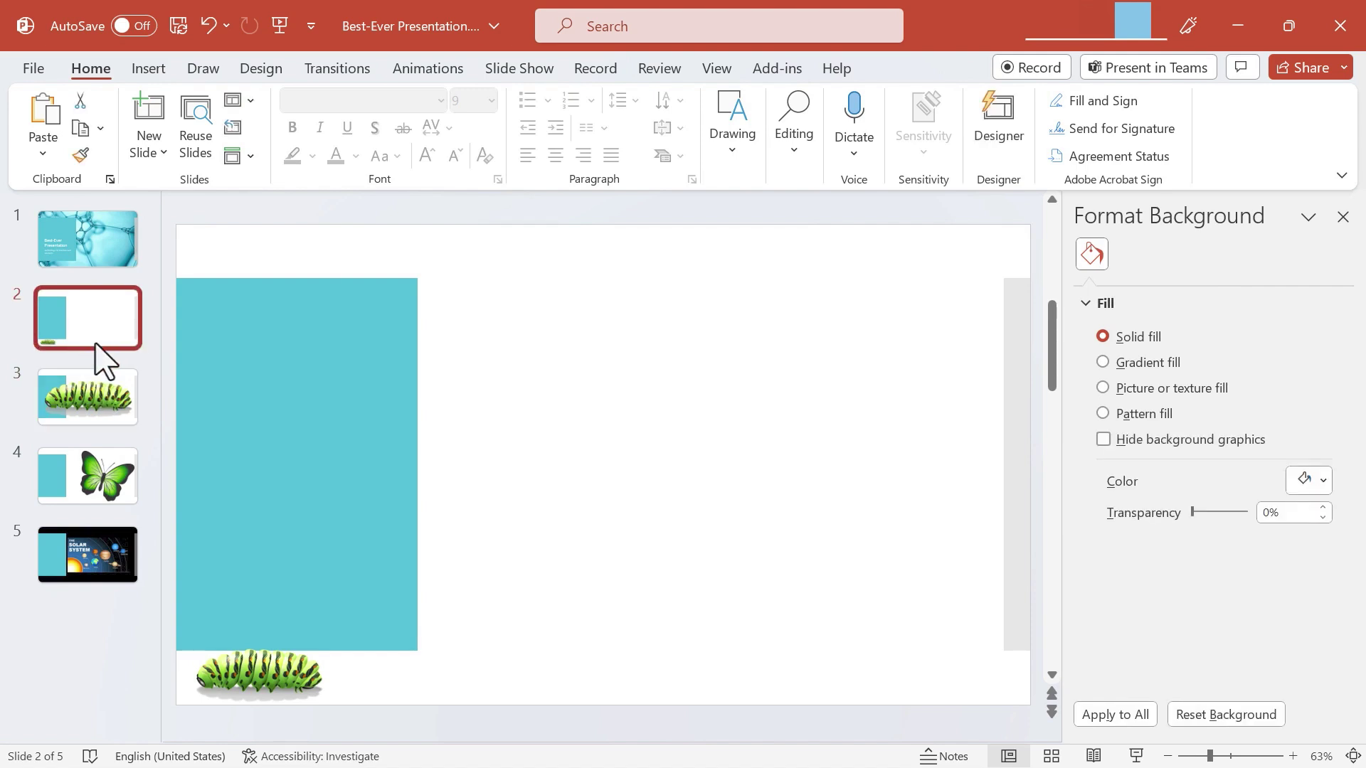
# Apply the Morph transition to slides 2 and 3 together.
pyautogui.keyDown('shift'); pyautogui.click(114, 402); pyautogui.keyUp('shift')
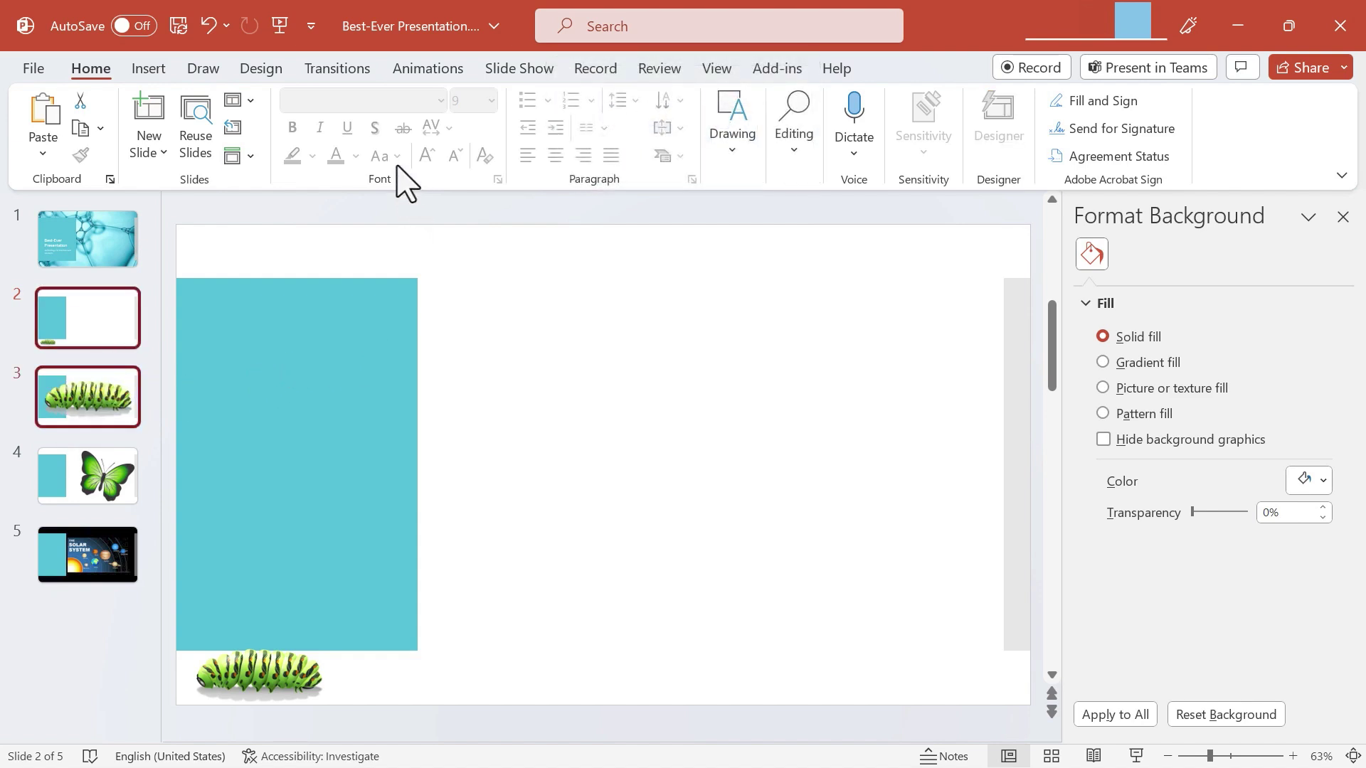
pyautogui.click(340, 69)
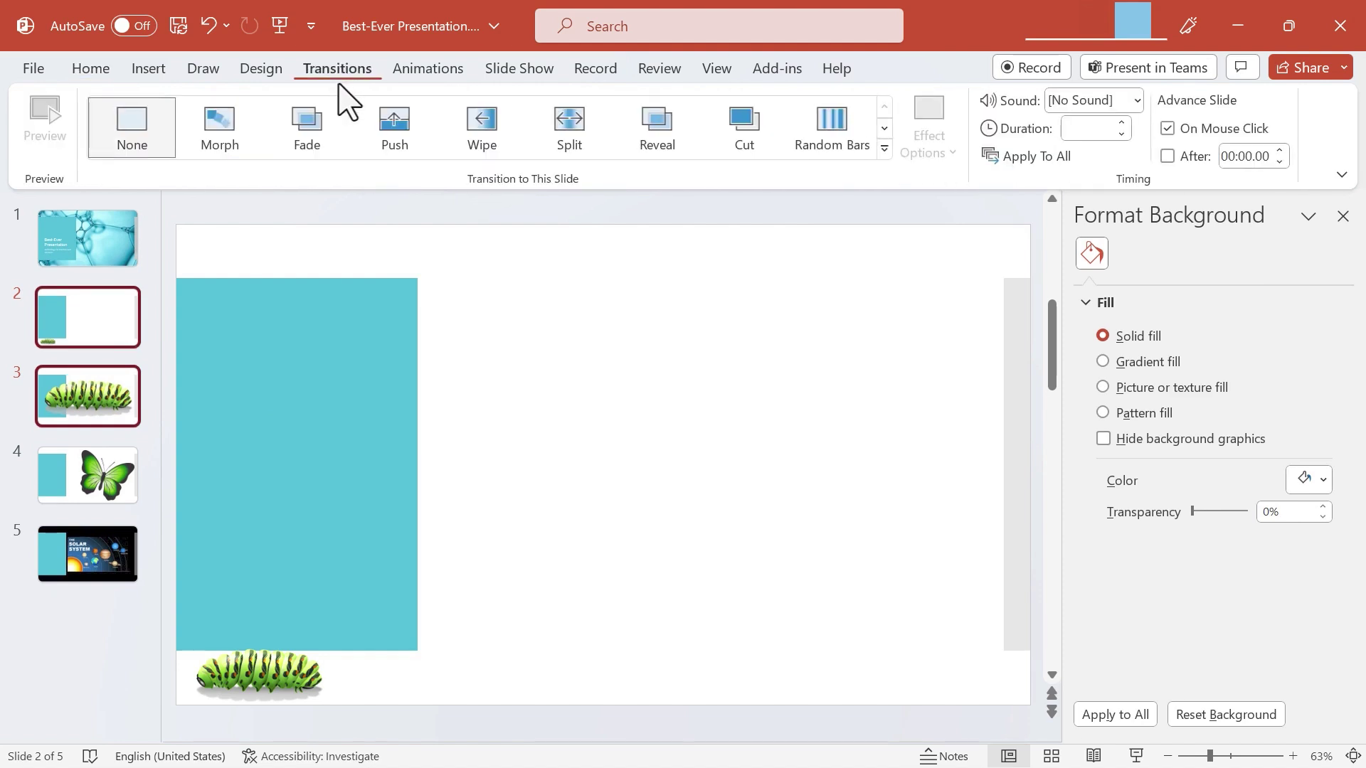
pyautogui.click(220, 131)
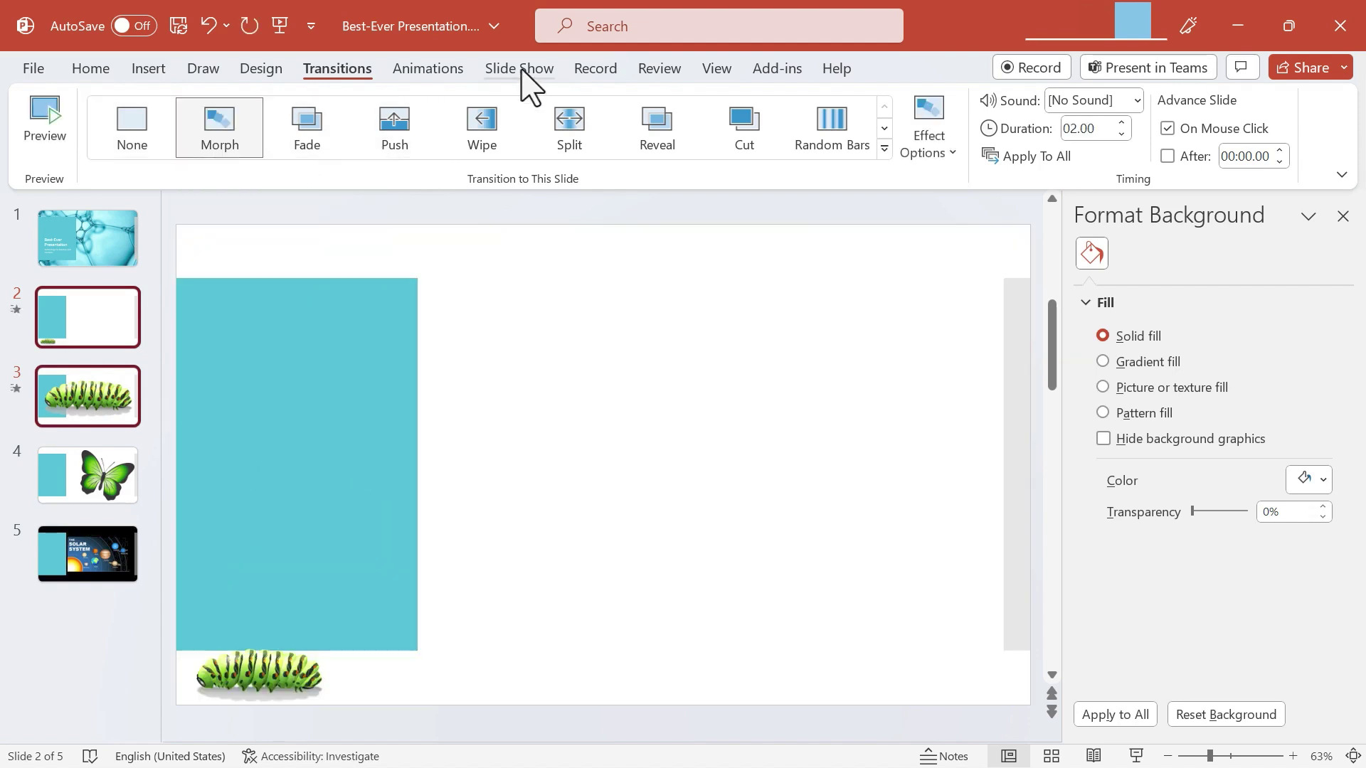
pyautogui.click(523, 70)
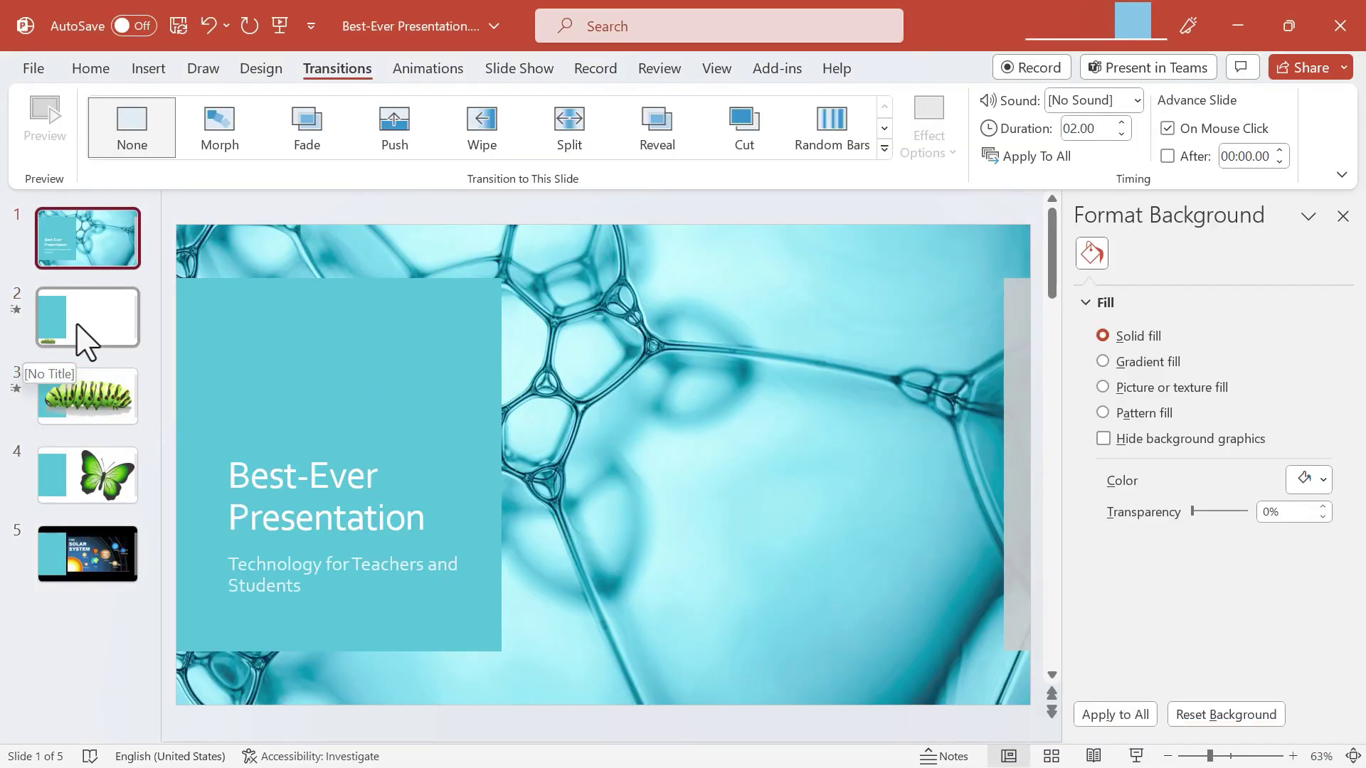
# Exit the slide show and return to slide 2.
pyautogui.press('Escape')
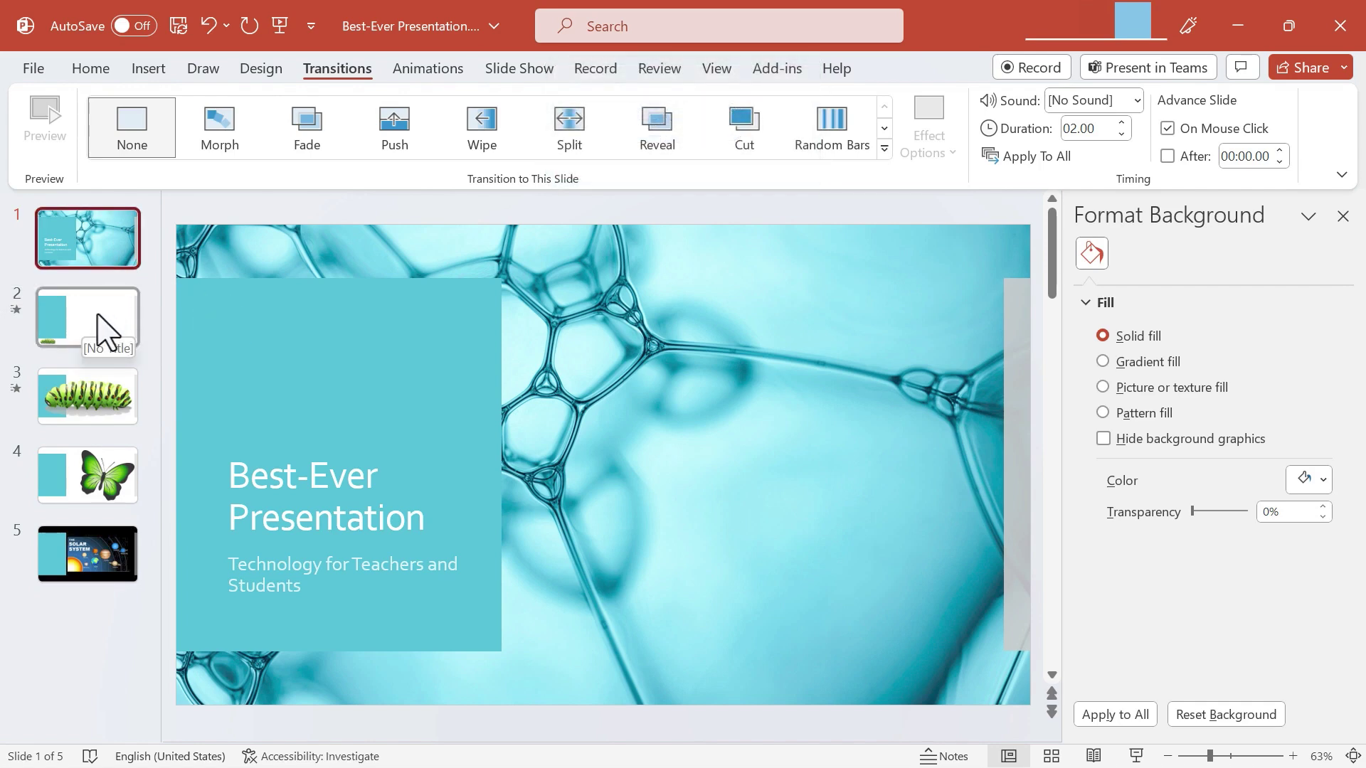
pyautogui.click(104, 331)
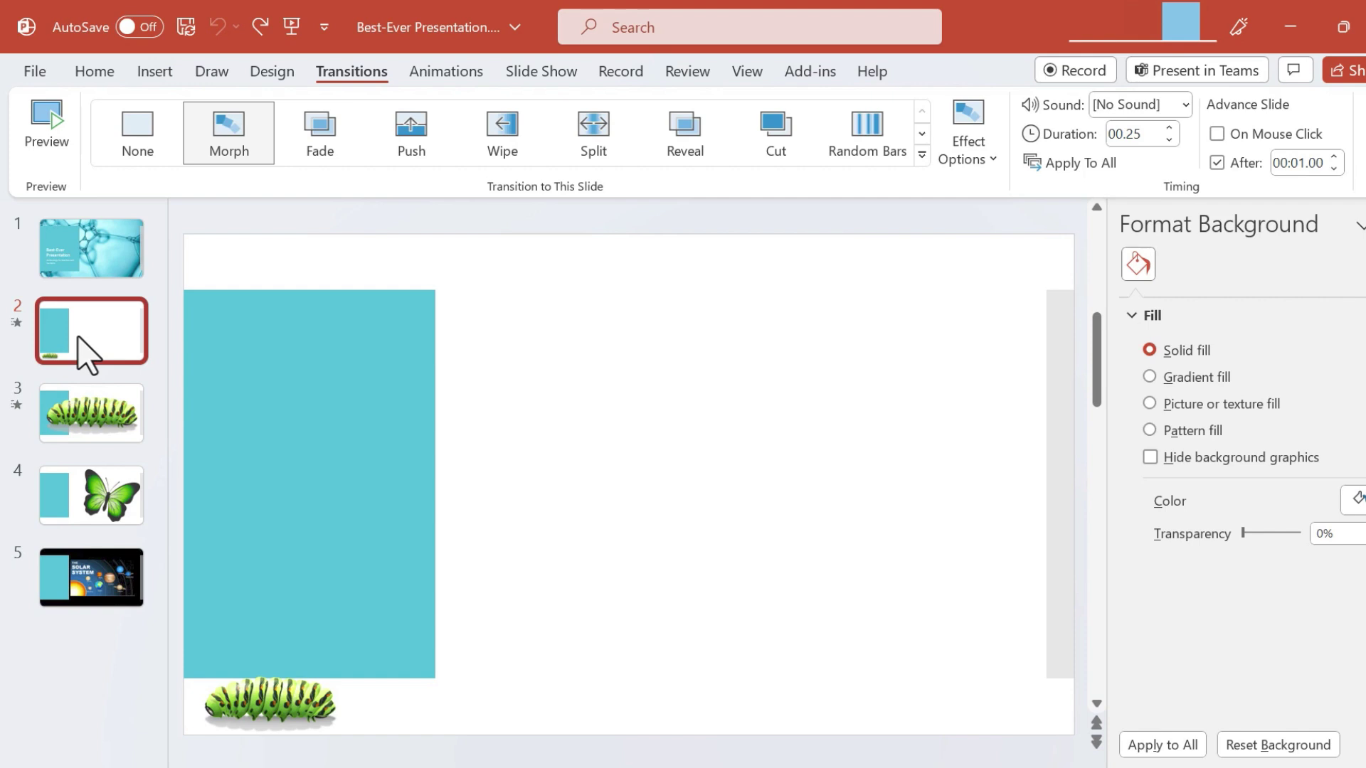
# For slides 2 and 3, set the Morph duration to 05.00 and advance on mouse click.
pyautogui.keyDown('shift'); pyautogui.click(84, 424); pyautogui.keyUp('shift')
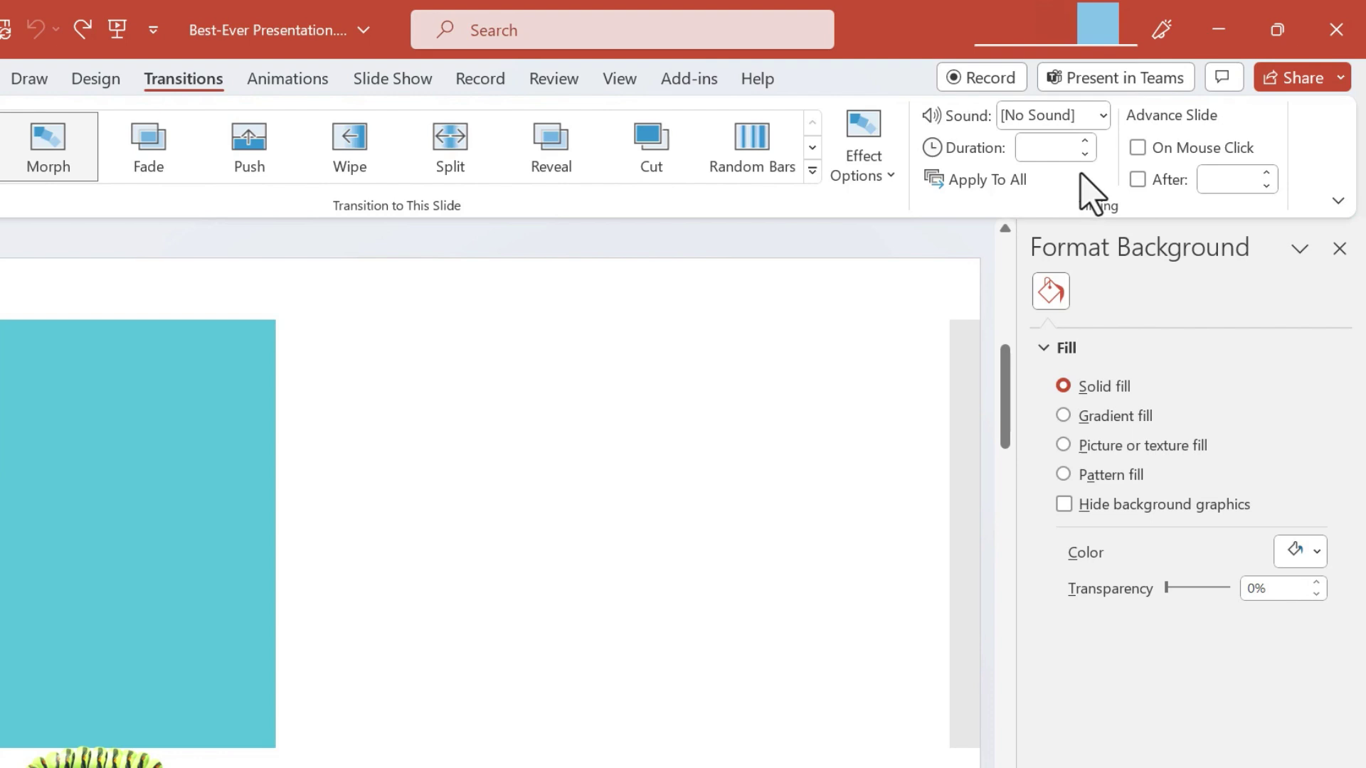
pyautogui.click(1087, 142)
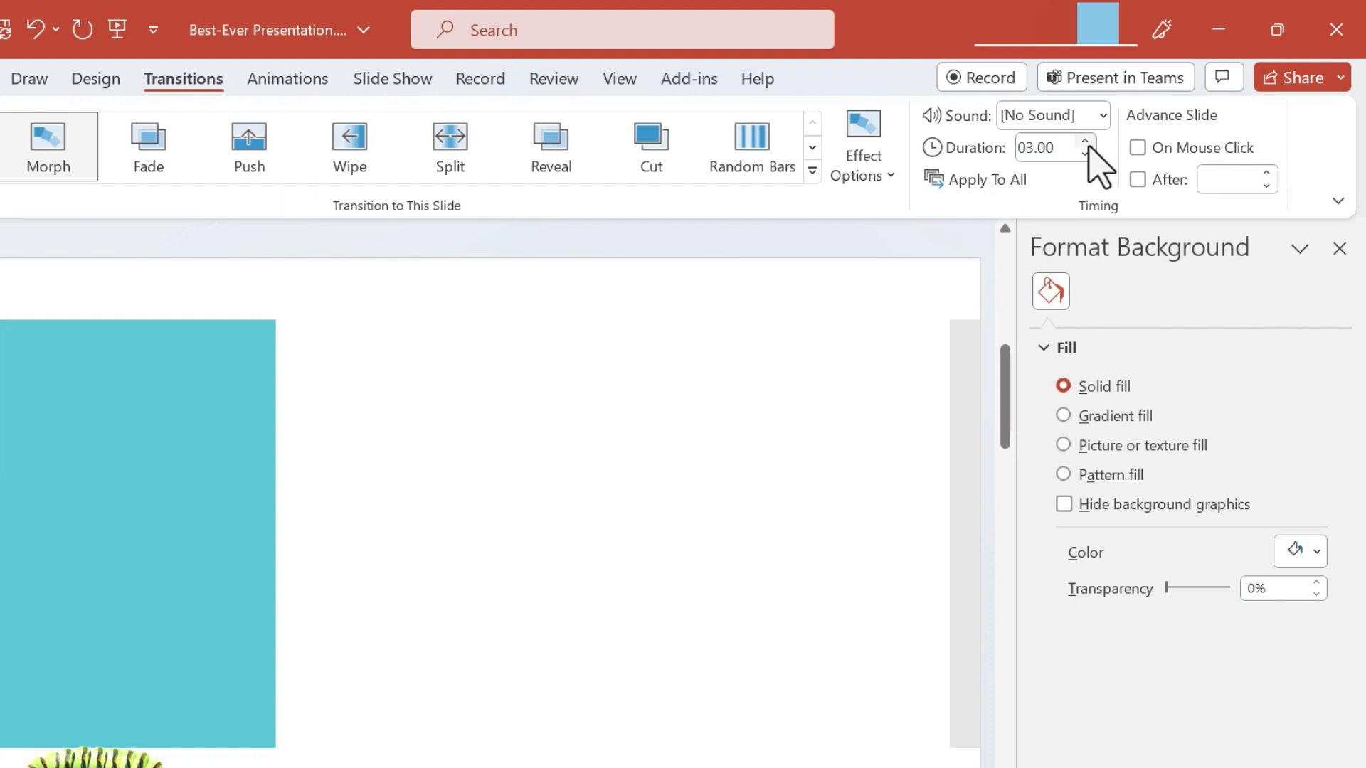
pyautogui.click(1086, 141)
pyautogui.click(1086, 142)
pyautogui.click(1085, 140)
pyautogui.click(1085, 153)
pyautogui.click(1140, 147)
# Give the transition the Whoosh sound.
pyautogui.click(1103, 115)
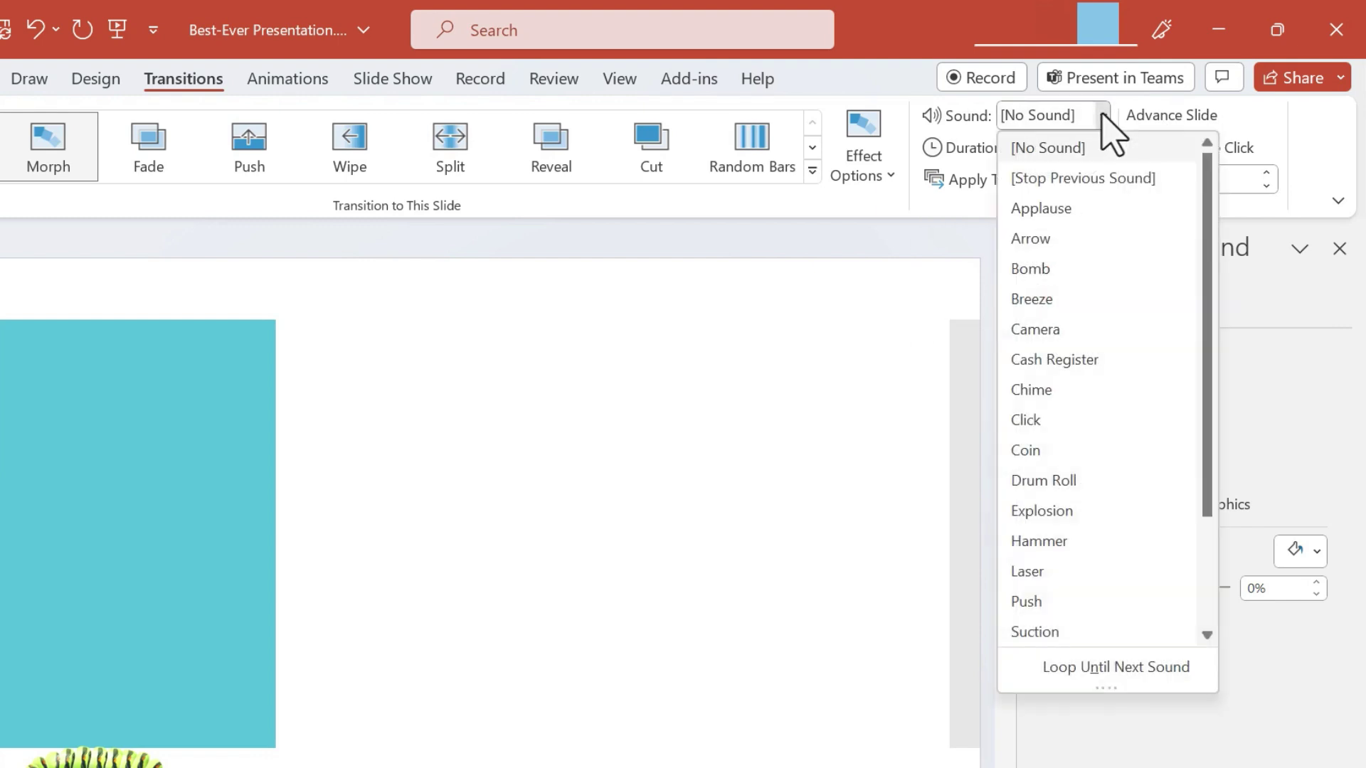
pyautogui.scroll(-2, 1125, 351)
pyautogui.click(1078, 571)
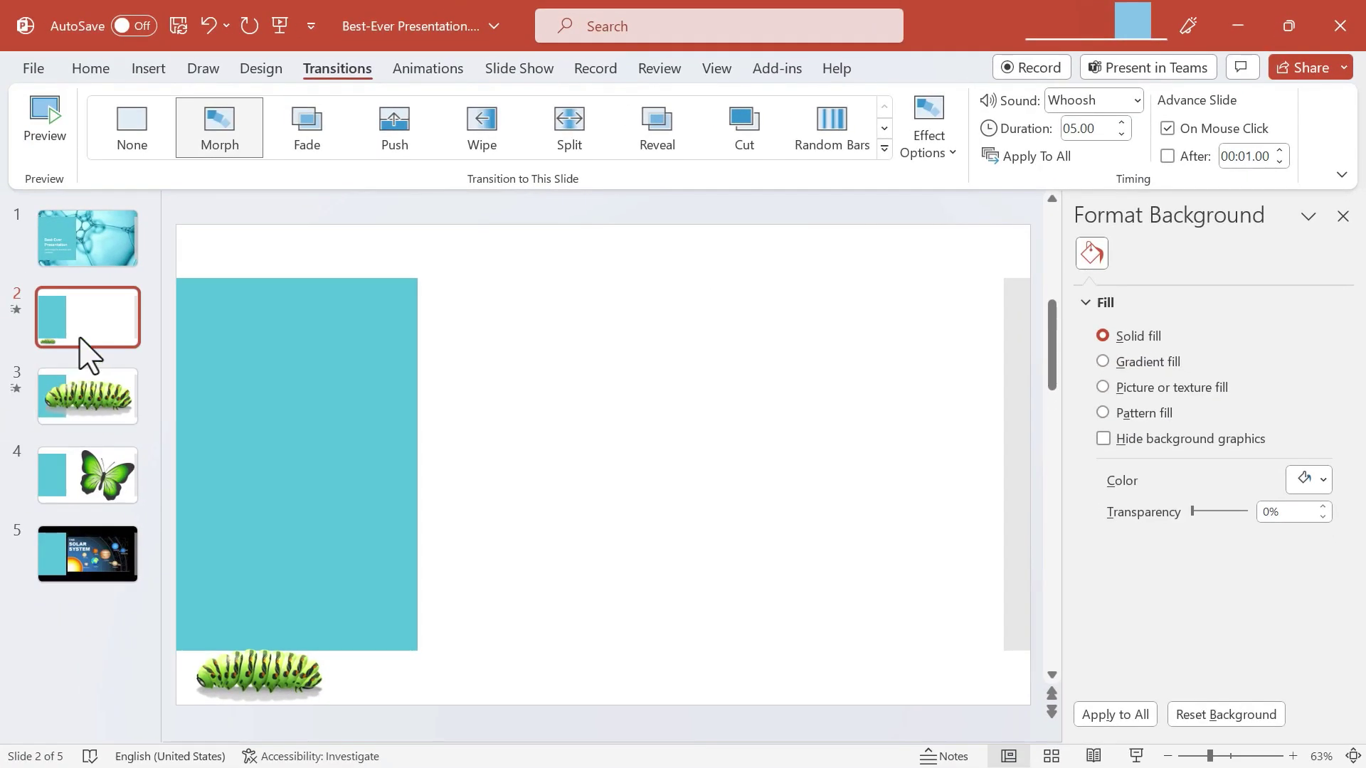
pyautogui.click(87, 238)
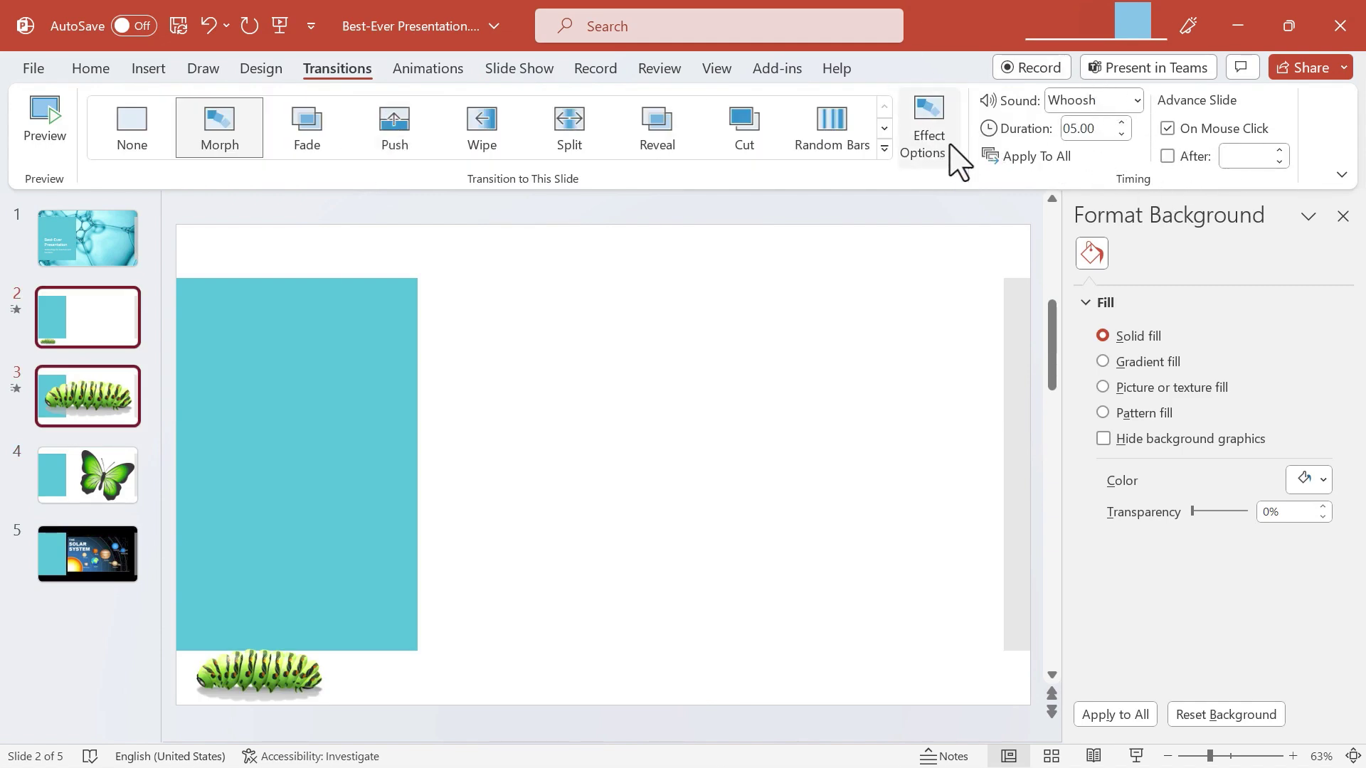
# Set the Morph effect option to Words and confirm the choice.
pyautogui.click(938, 159)
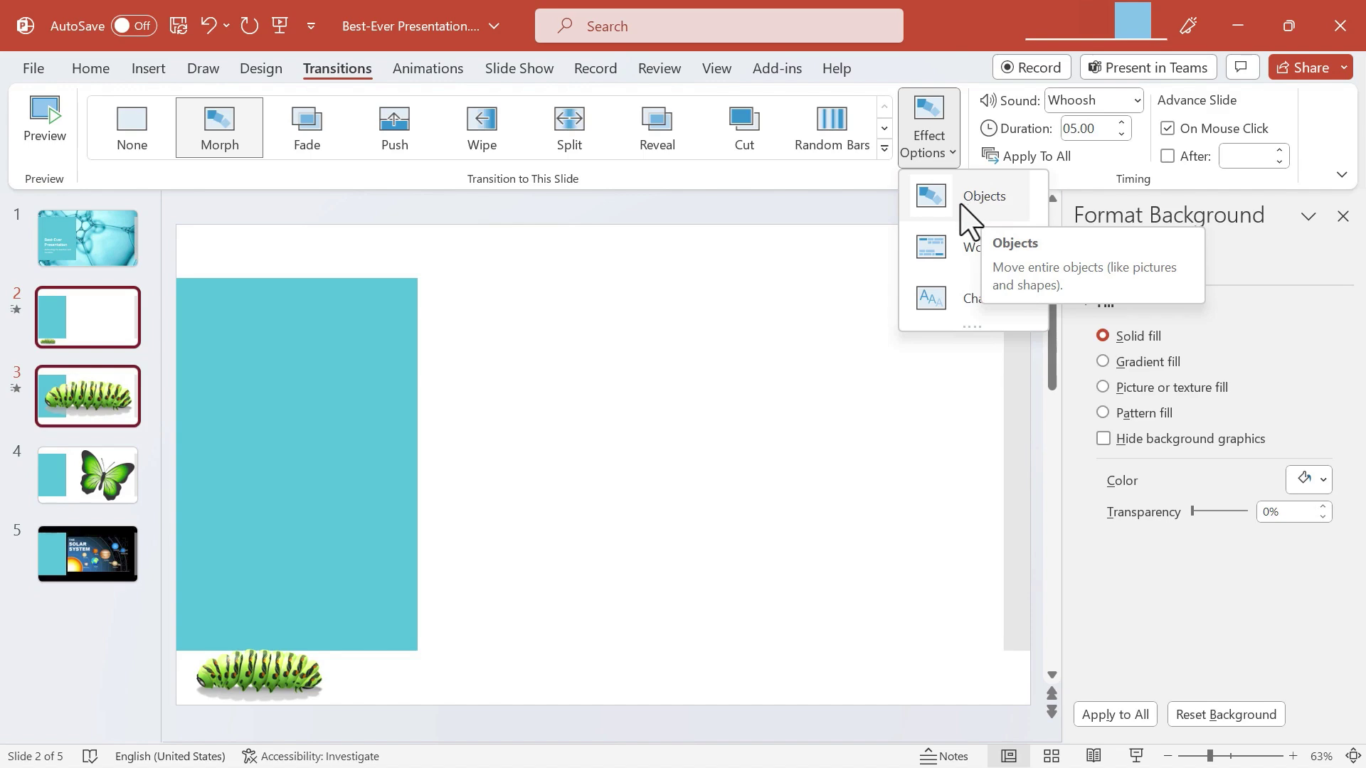
pyautogui.click(976, 248)
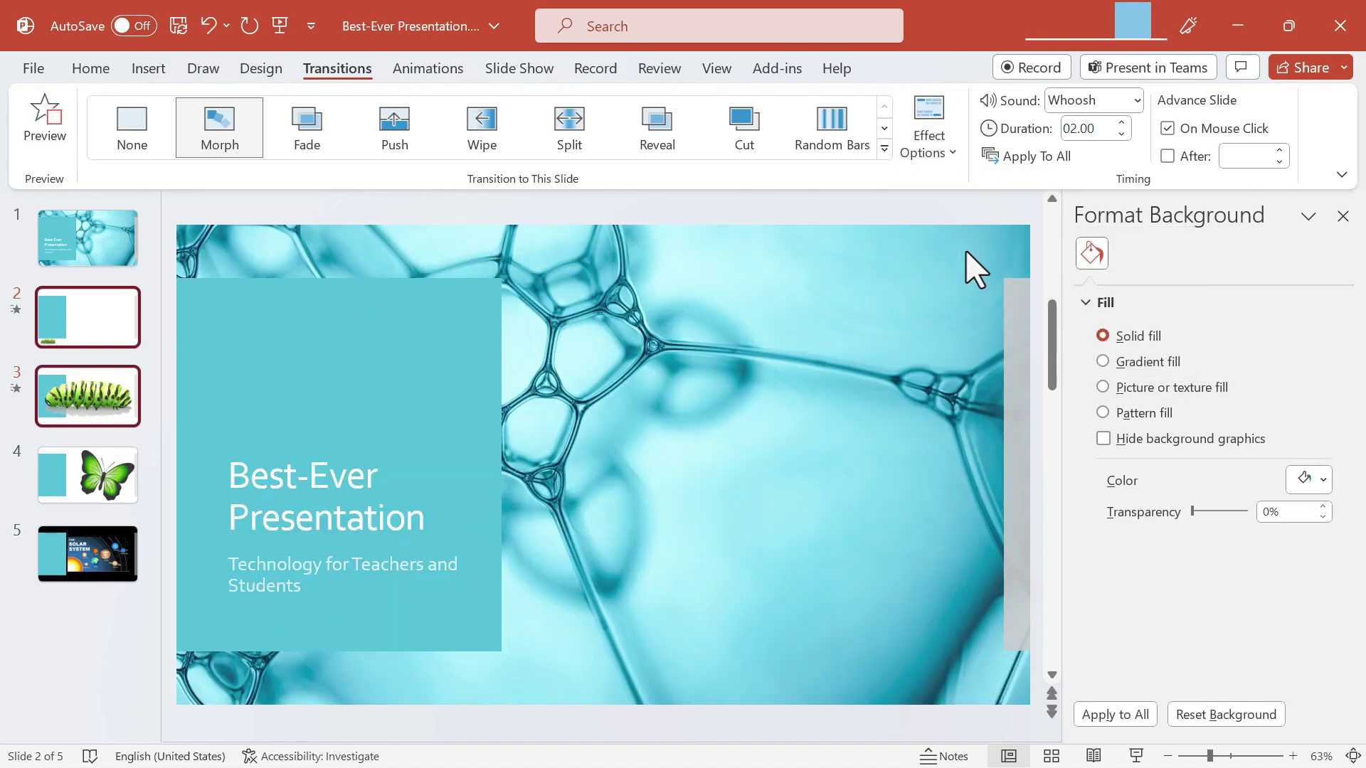
pyautogui.click(929, 132)
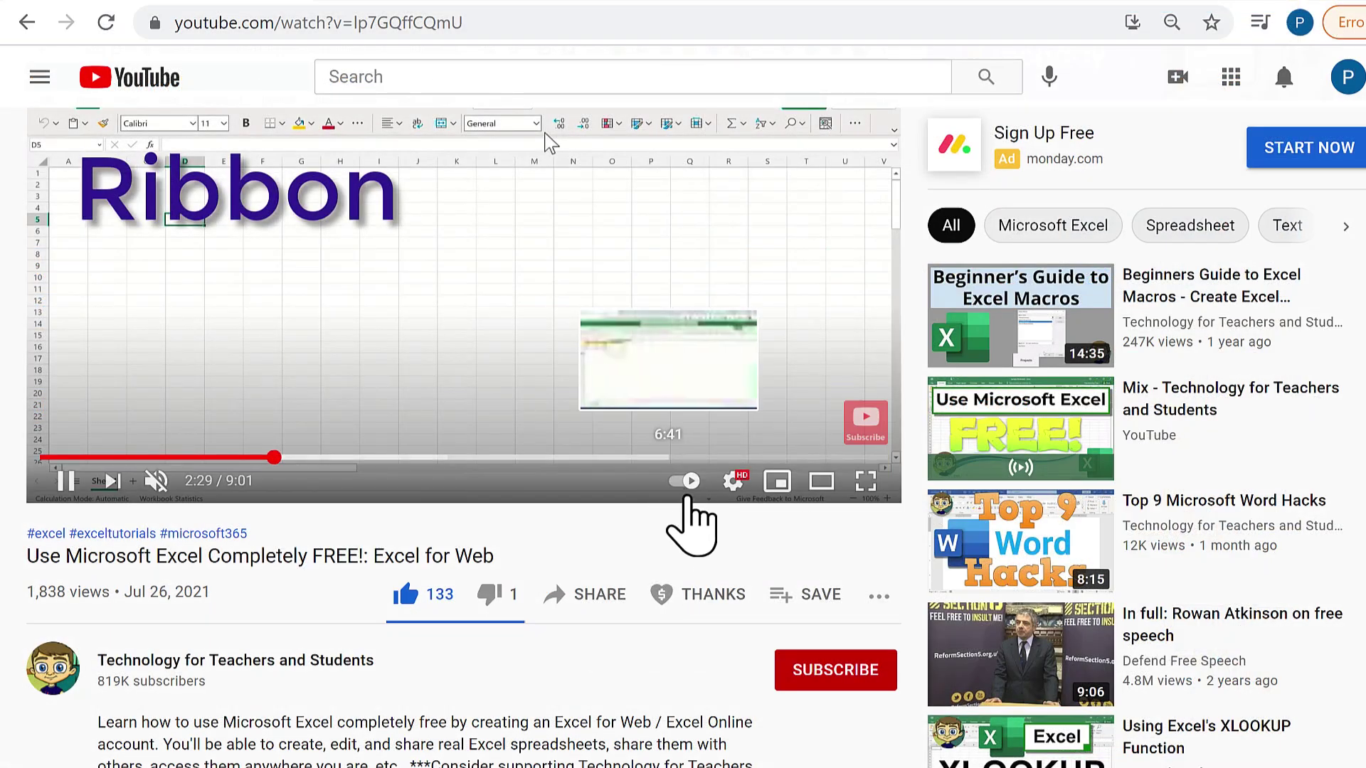
# Open the Super Thanks tipping dialog below the YouTube video.
pyautogui.click(722, 600)
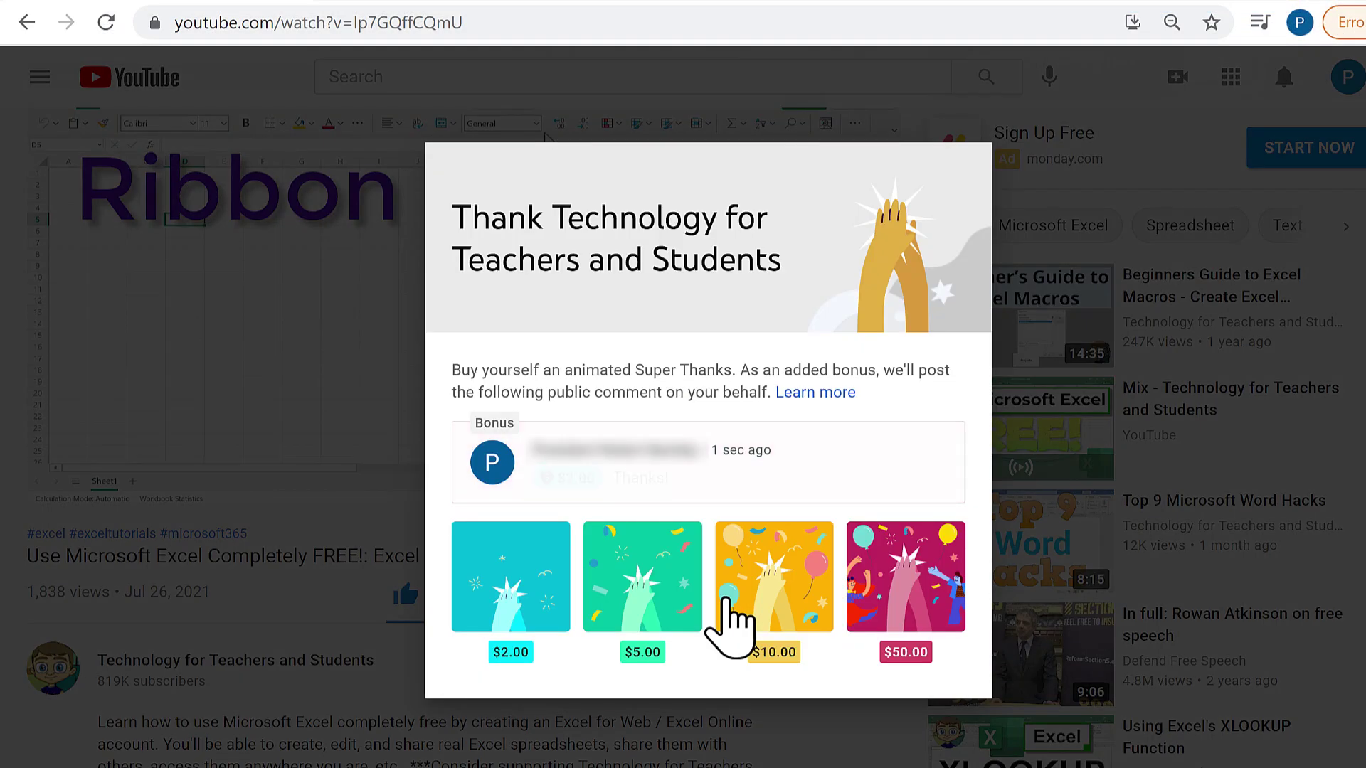